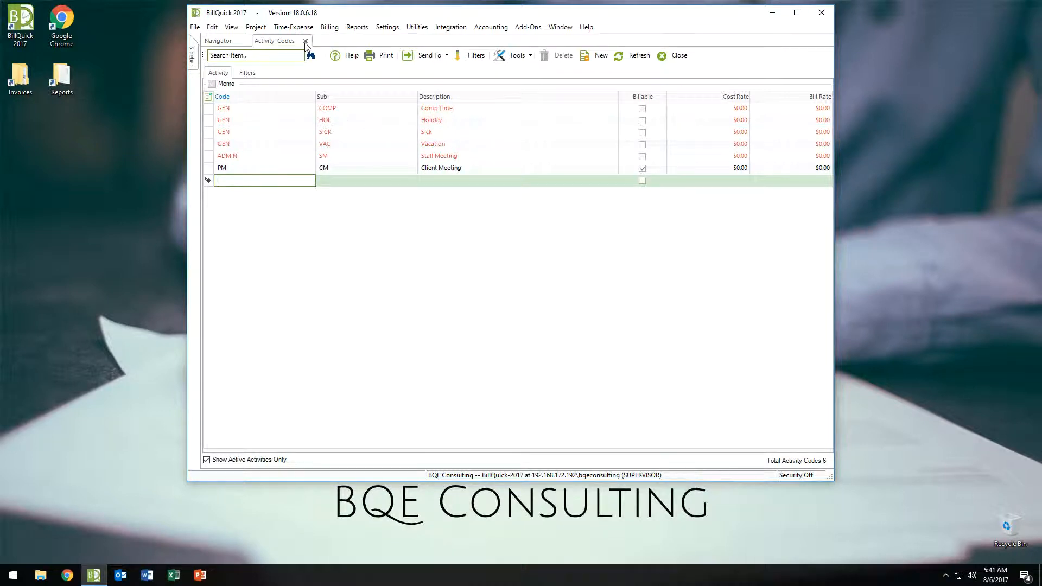
Close the activity codes list and open the expense codes list, declining the offer to run the wizard.
left_click(304, 42)
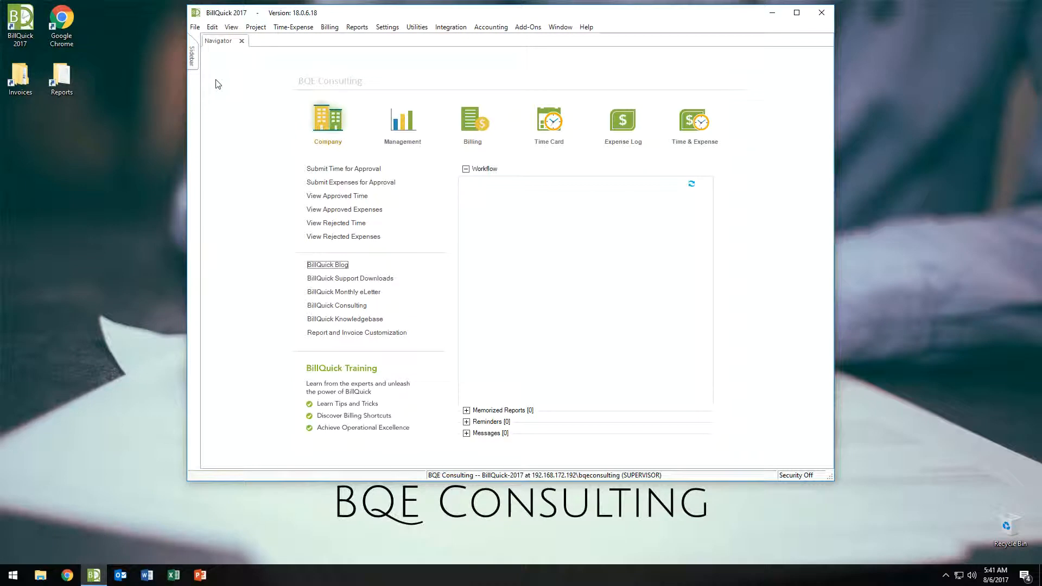
left_click(231, 28)
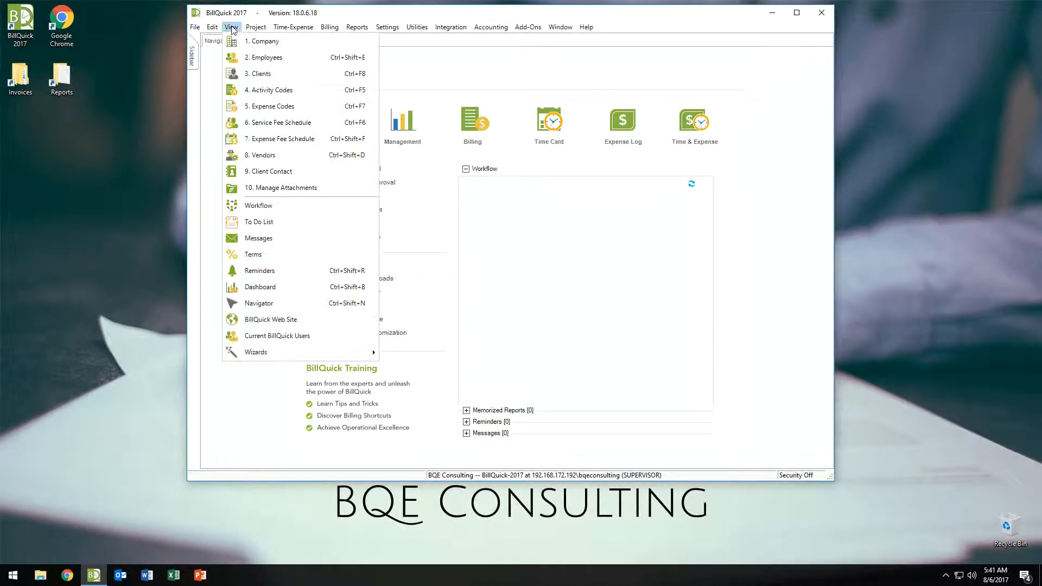
left_click(250, 108)
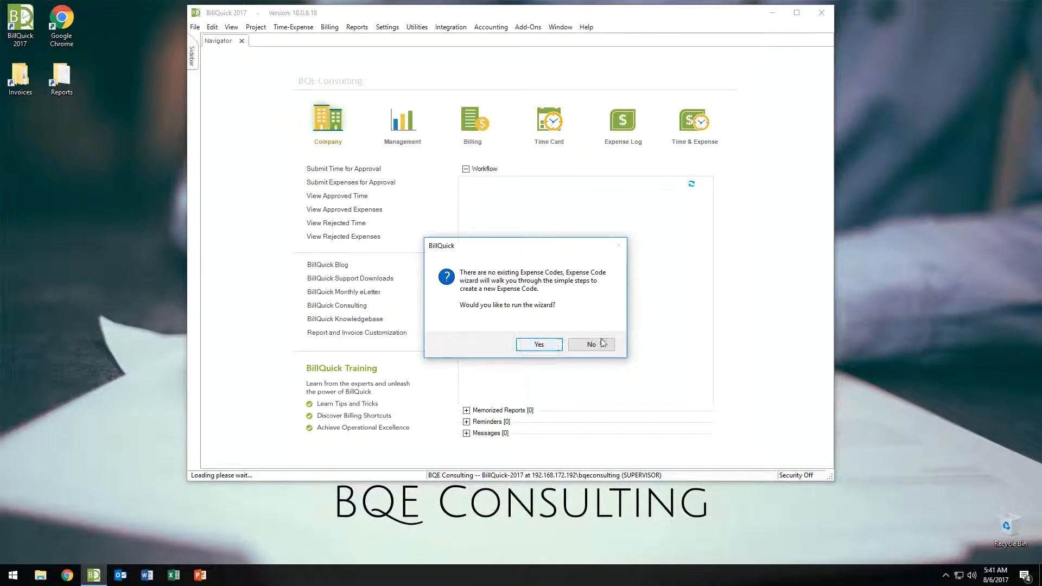
left_click(592, 343)
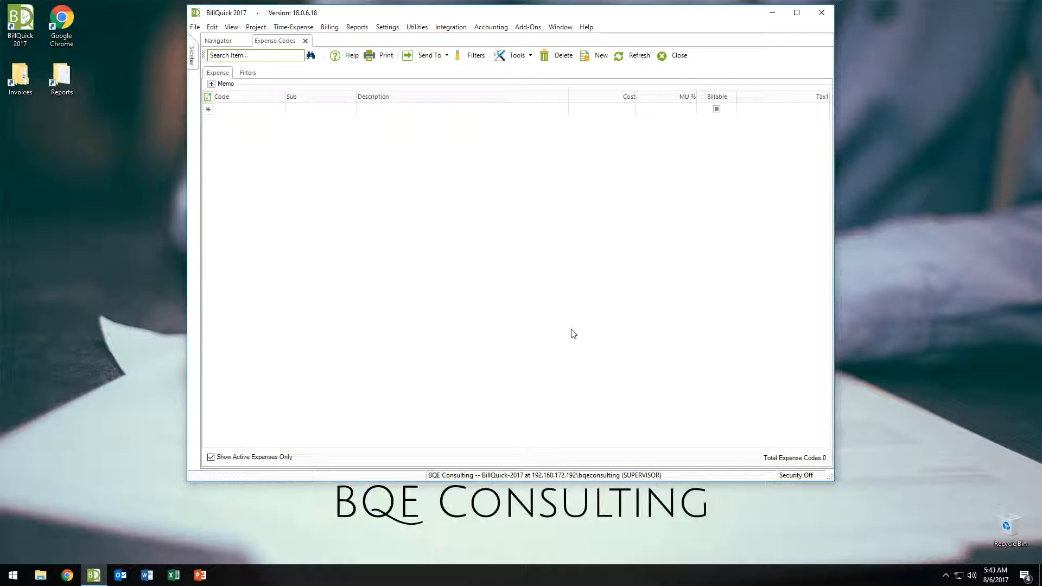
Begin a new expense code with TRAVEL as the code and MEAL as the sub-code.
left_click(268, 109)
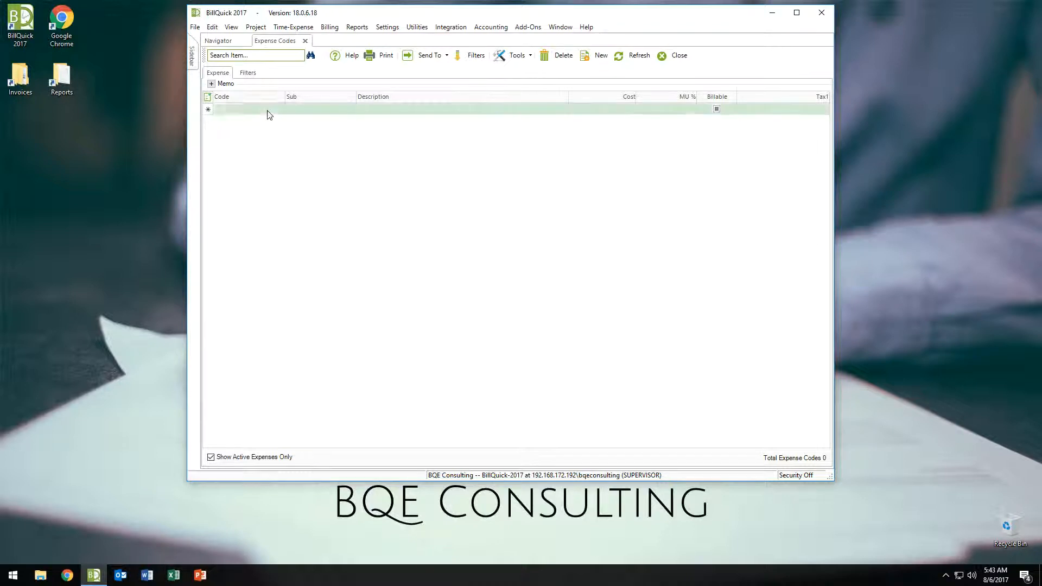
type("TR")
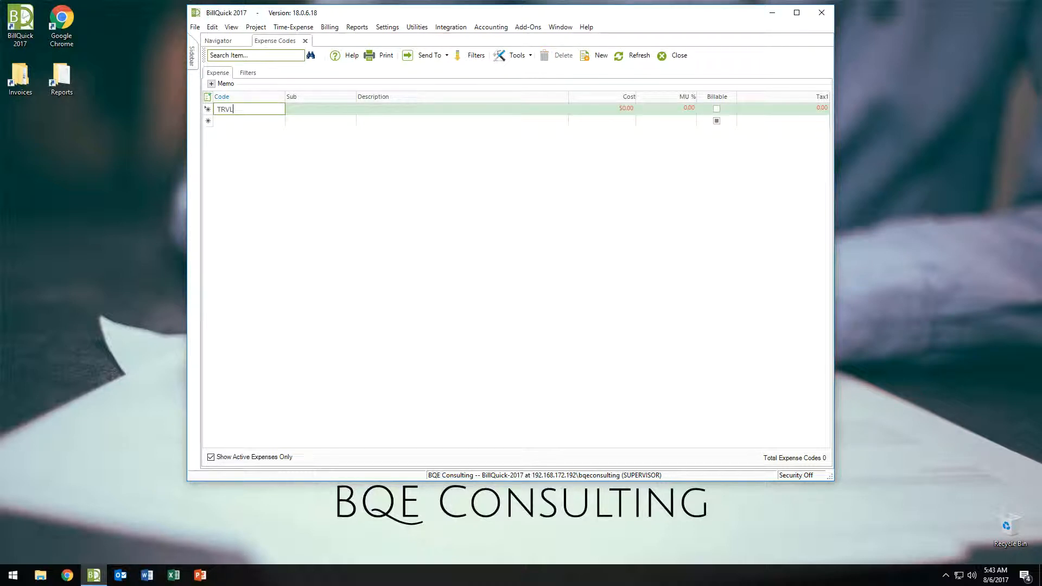
type("aV")
key("BackSpace")
key("BackSpace")
type("AVEL")
key("Tab")
type("MEAL")
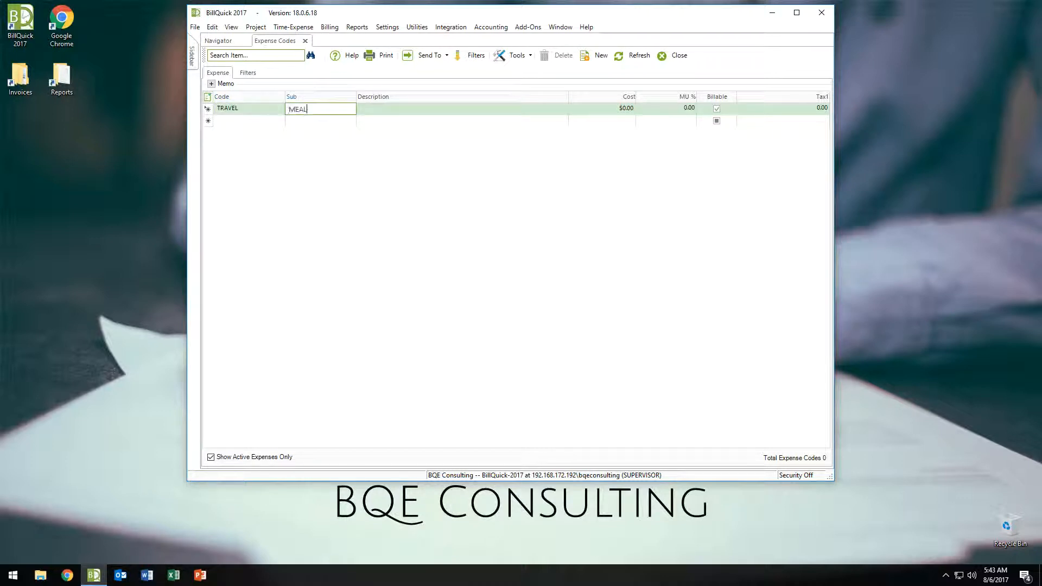
Describe the travel expense code as Meals and save it with the default cost, markup, billable and Tax1 values.
key("Tab")
type("Meals")
key("Tab")
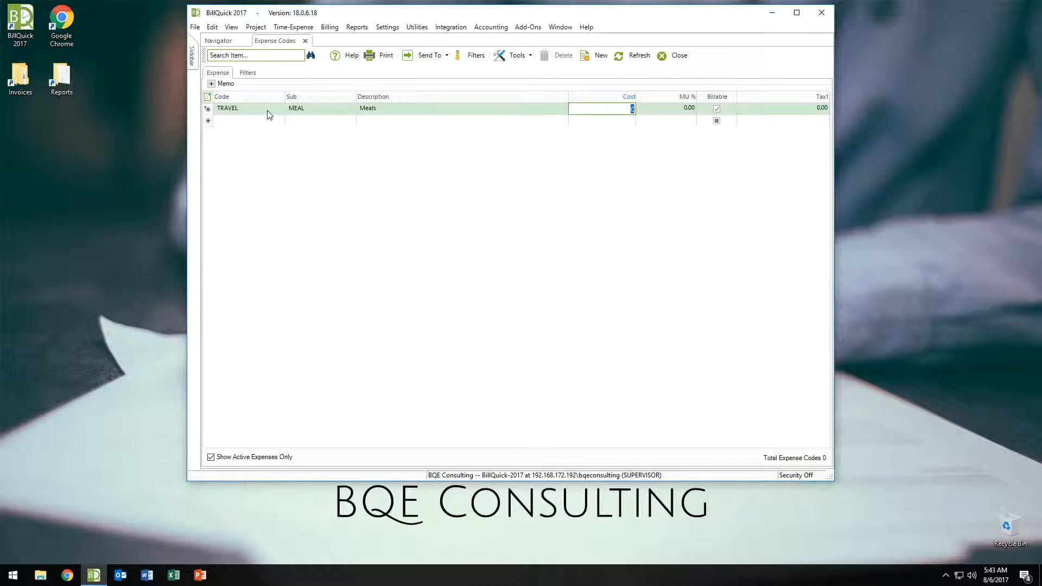
key("Tab")
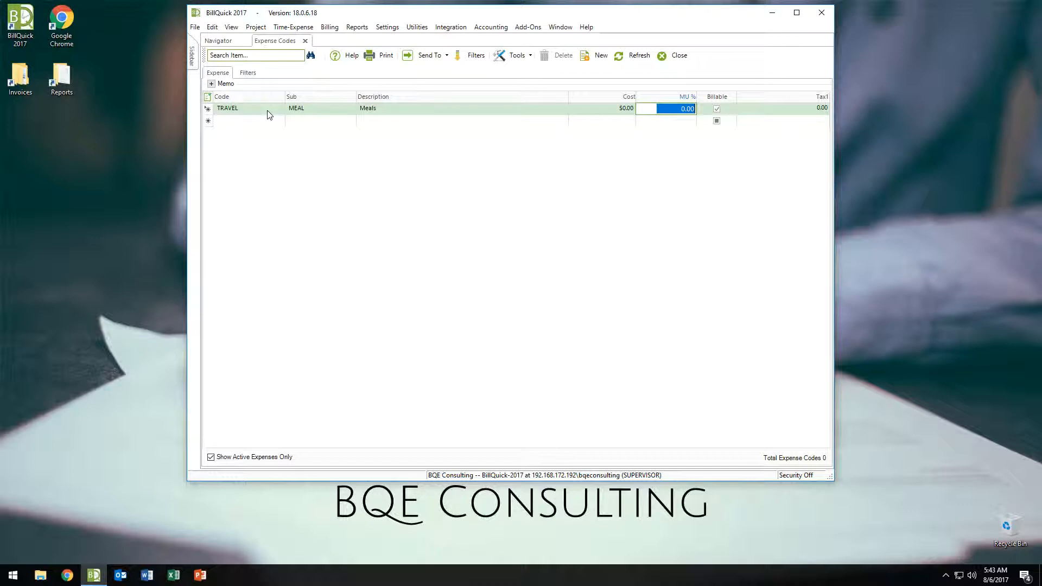
key("Tab")
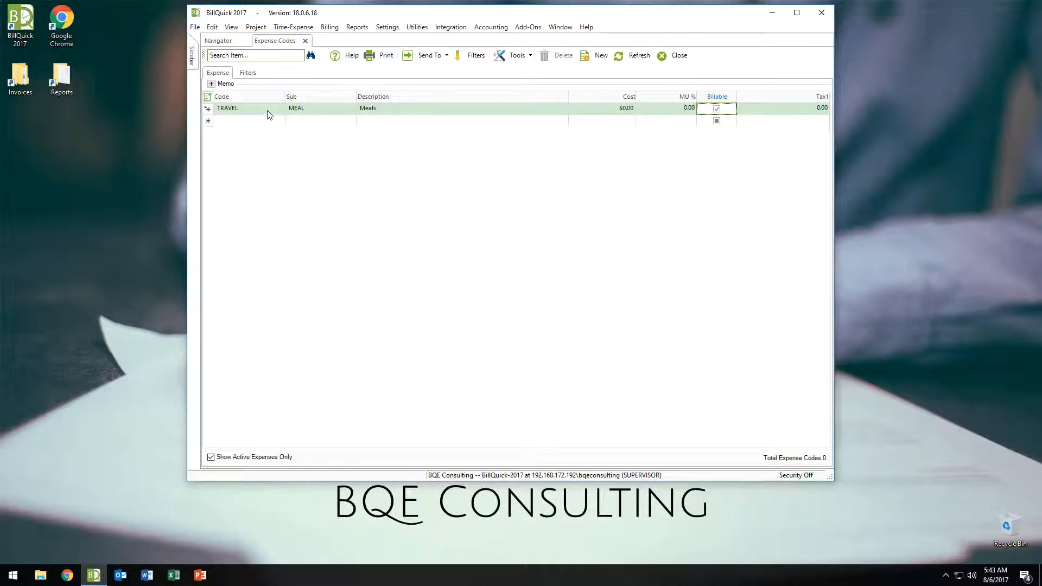
key("Tab")
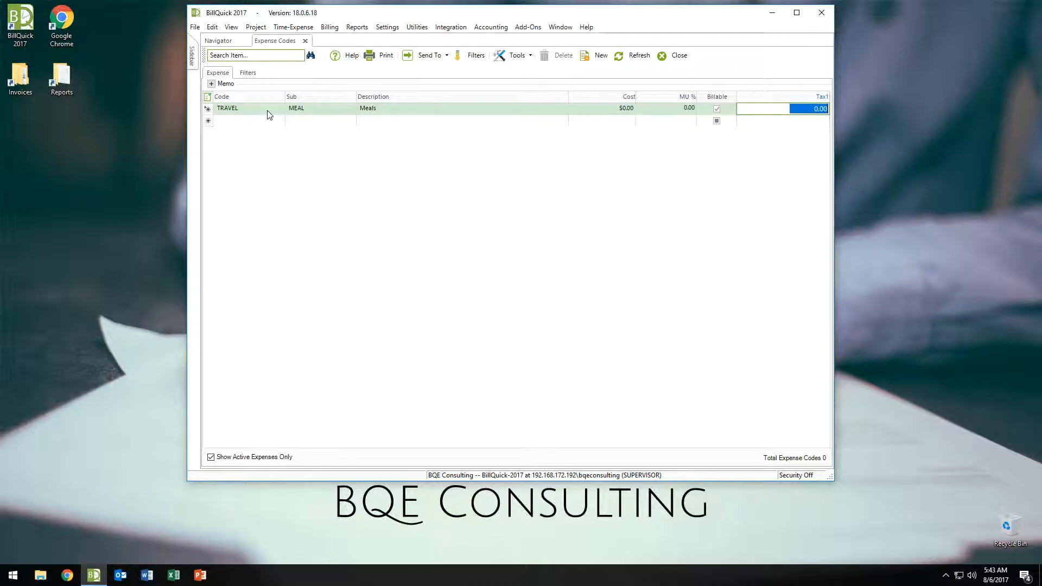
key("Tab")
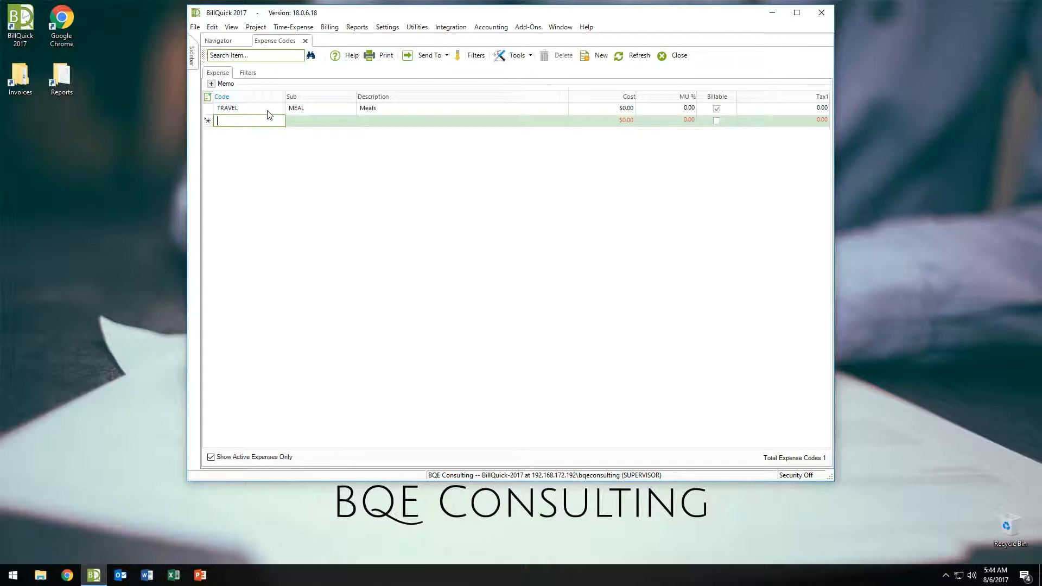
Add a second expense code PROD with sub-code COPYBW and the description Black and White Copy.
type("PROD")
key("Tab")
type("COPY")
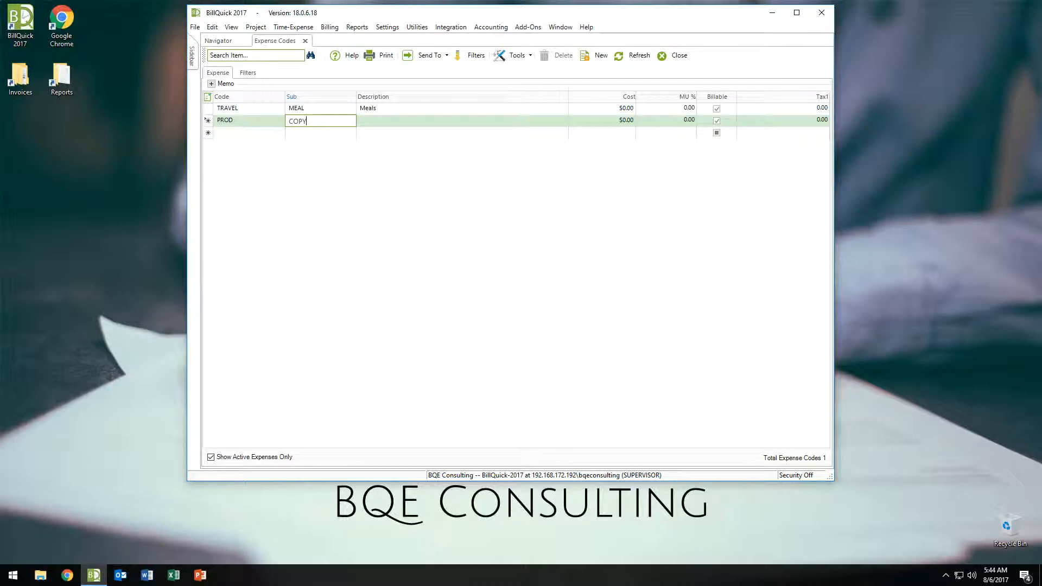
type("BW")
key("Tab")
type("Black and White")
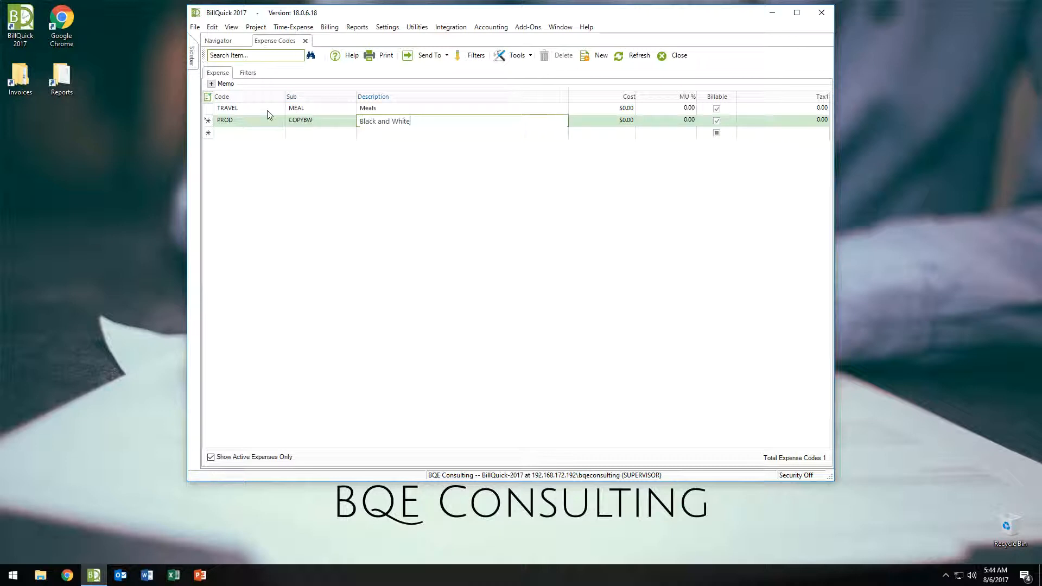
type(" Copy")
key("Tab")
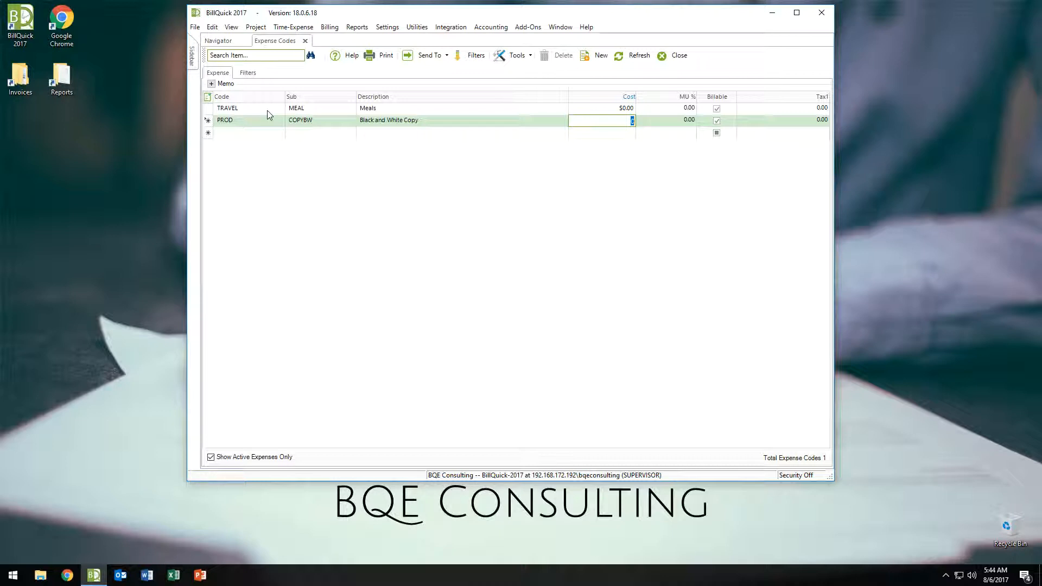
Try a cost of $0.02 and then $0.45 for the black and white copy code.
type(".02")
key("Tab")
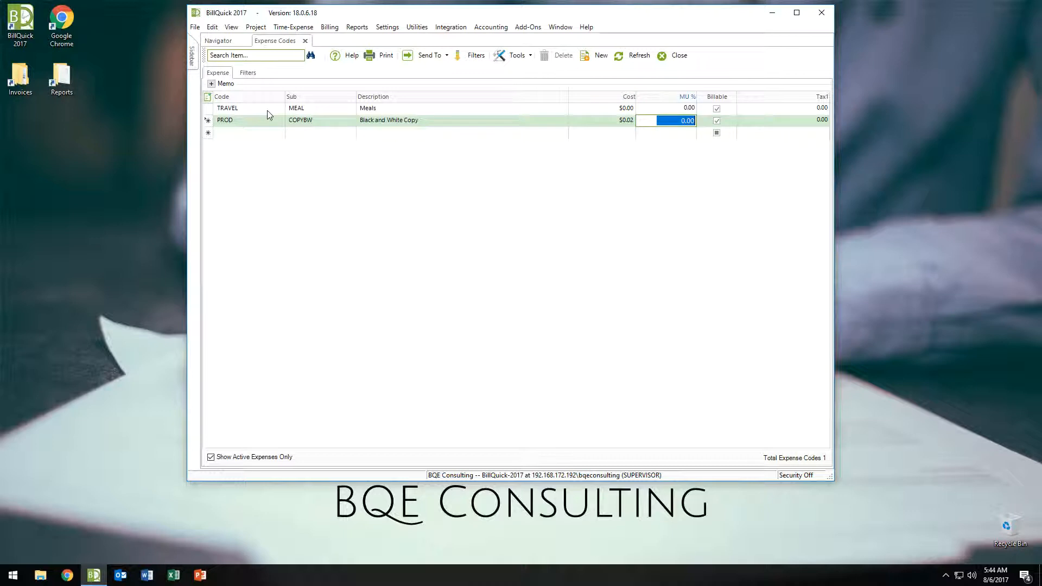
key("shift+Tab")
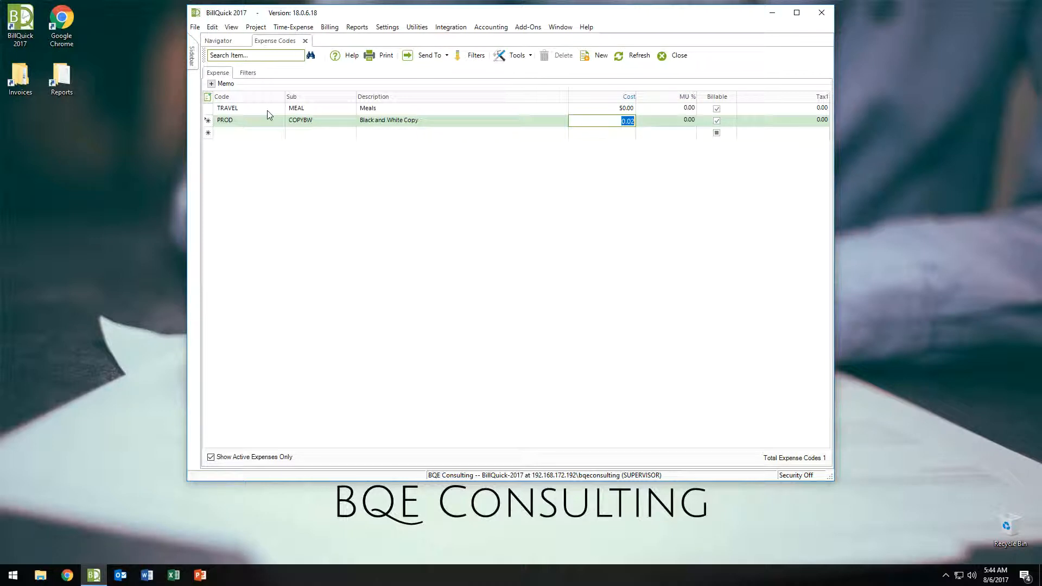
key("BackSpace")
type(".45")
key("Tab")
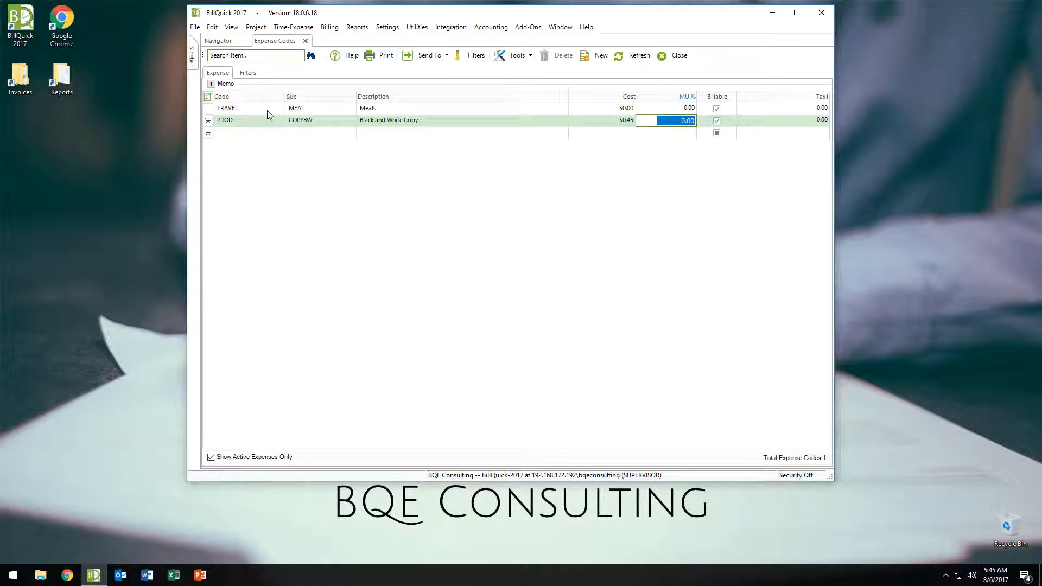
Set the cost of the black and white copy code to $0.05 and save the row.
key("shift+Tab")
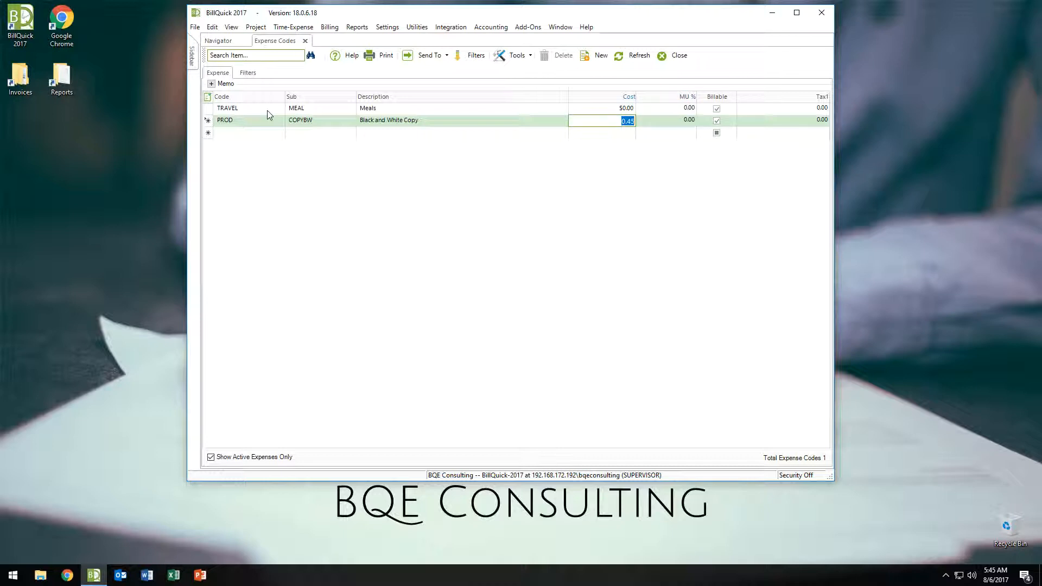
type(".05")
key("Tab")
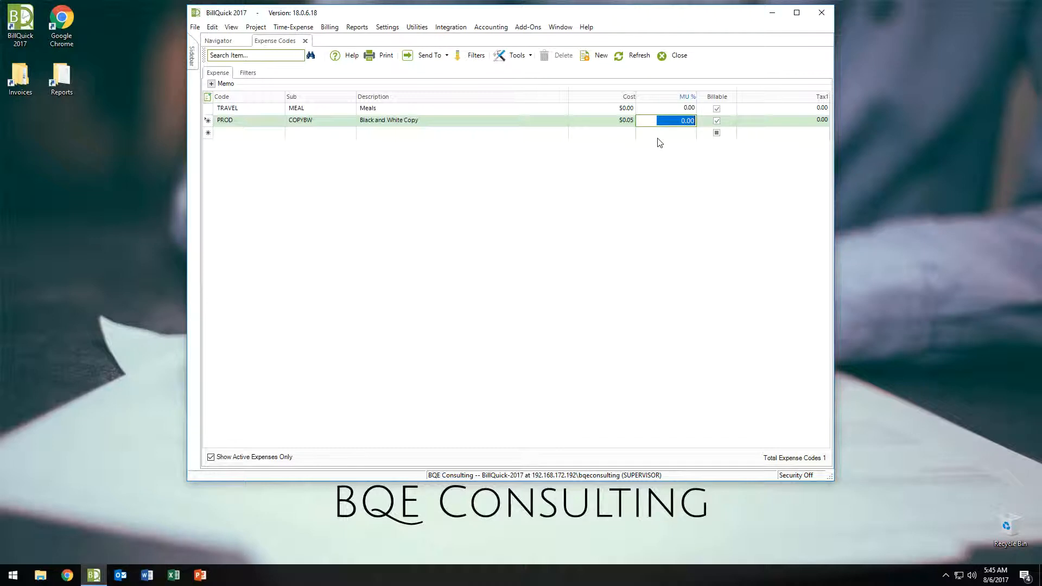
left_click(622, 137)
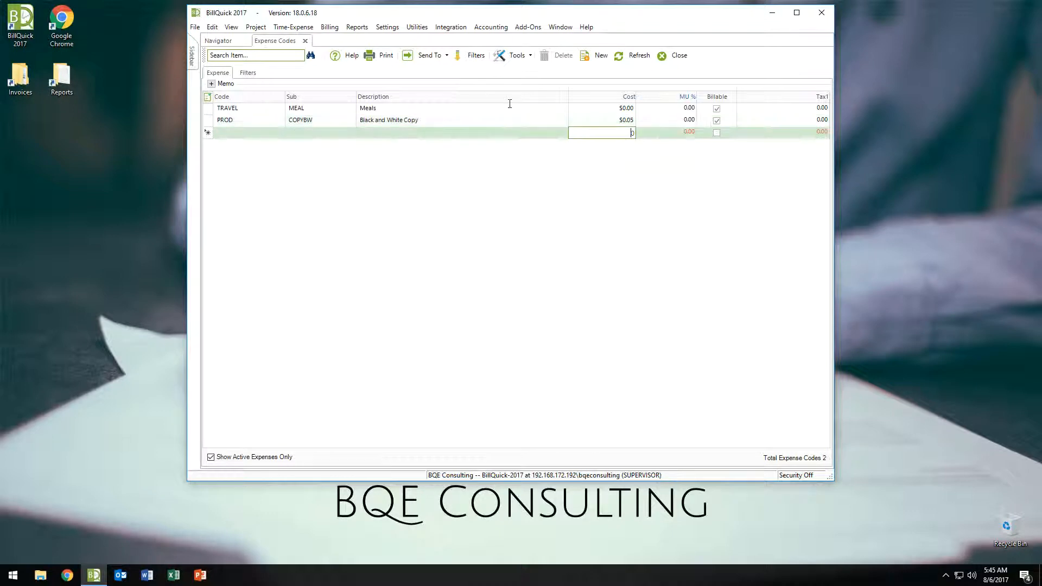
Open the full Expense Log for entering expenses and choose employee BS.
left_click(308, 28)
mouse_move(302, 79)
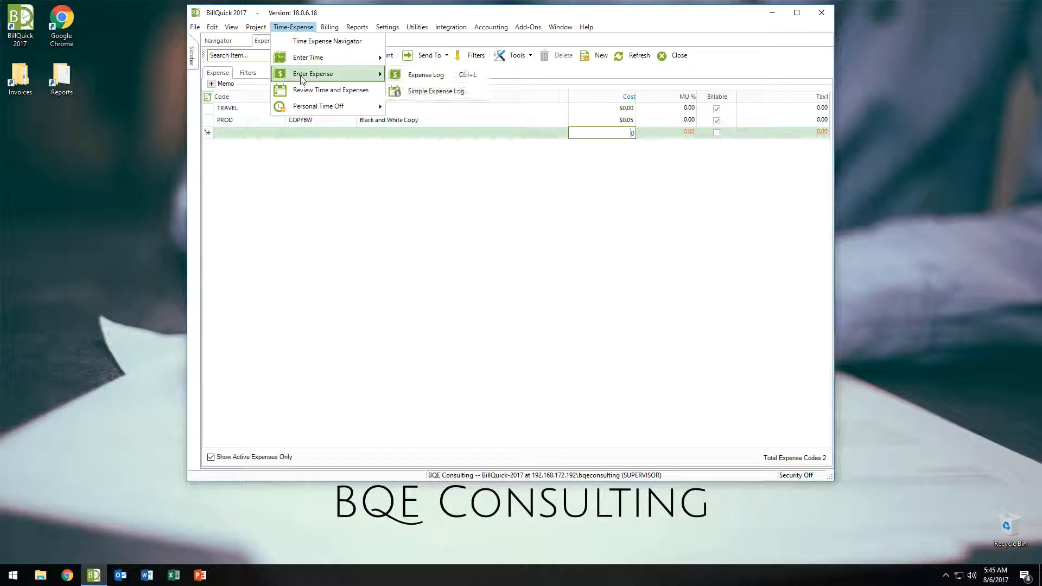
left_click(414, 75)
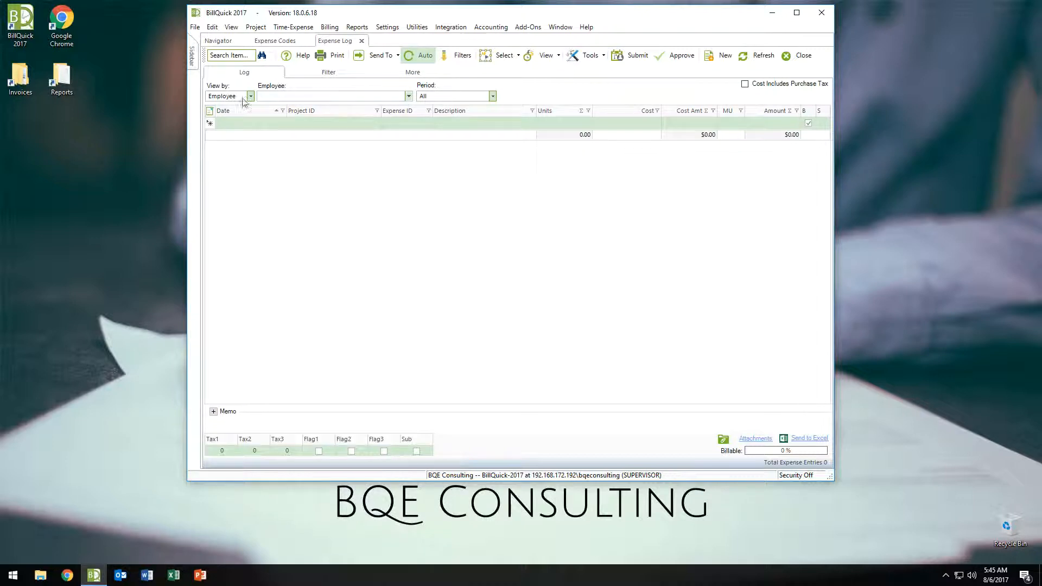
left_click(337, 120)
left_click(408, 96)
left_click(283, 132)
Date the new expense entry 08/10/2017 and assign it the black and white copy expense code.
left_click(286, 124)
left_click(282, 123)
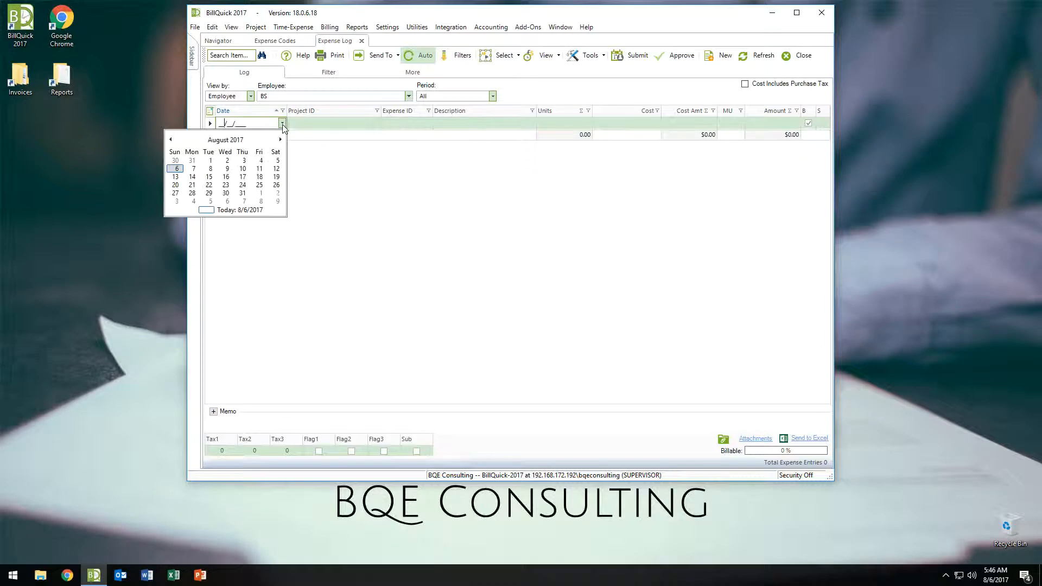
left_click(243, 172)
left_click(414, 124)
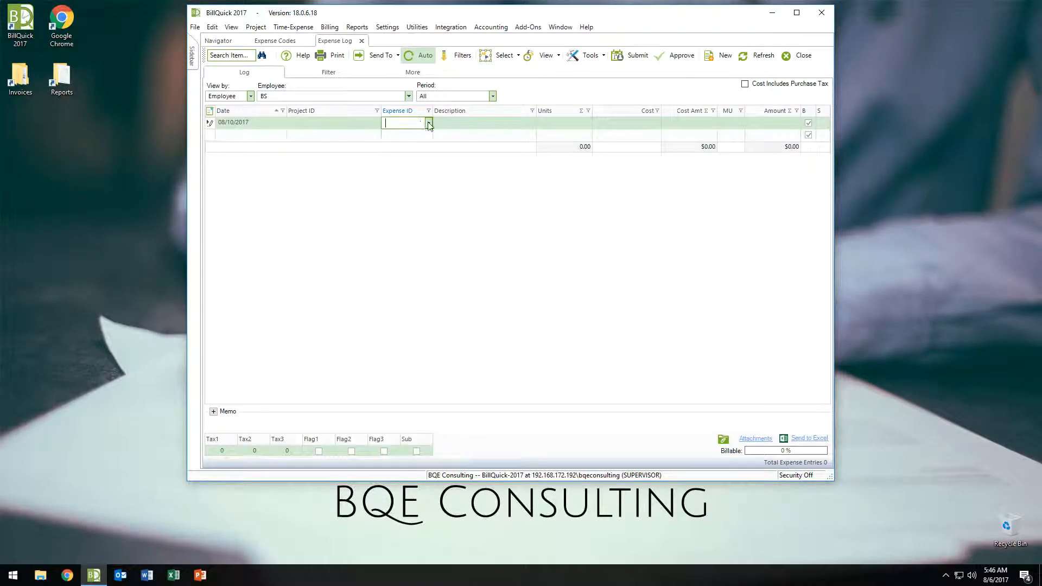
left_click(429, 123)
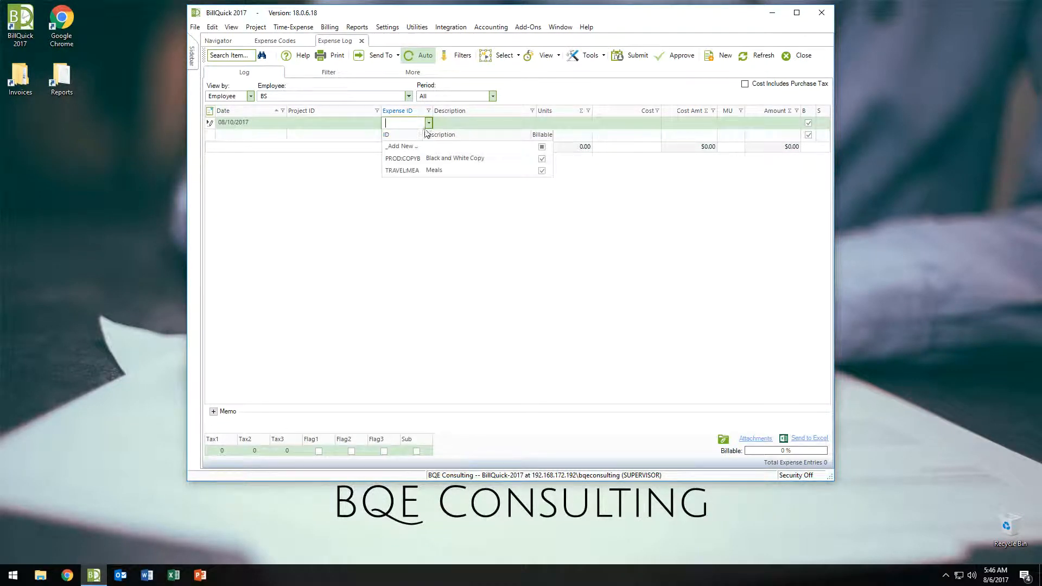
left_click(406, 159)
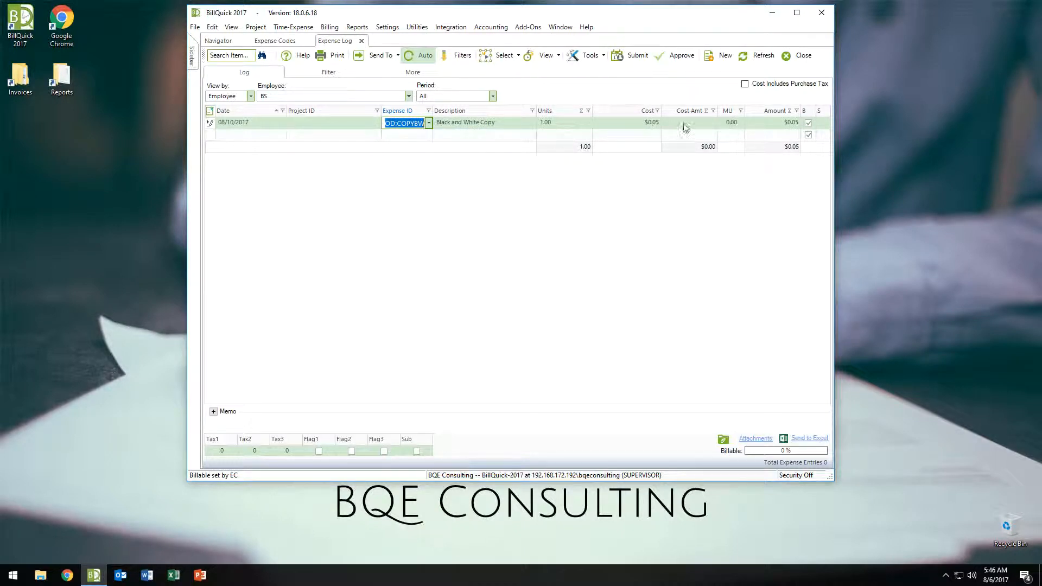
Set the expense entry's amount to $0.50 and check the markup percentage calculated for it.
left_click(776, 125)
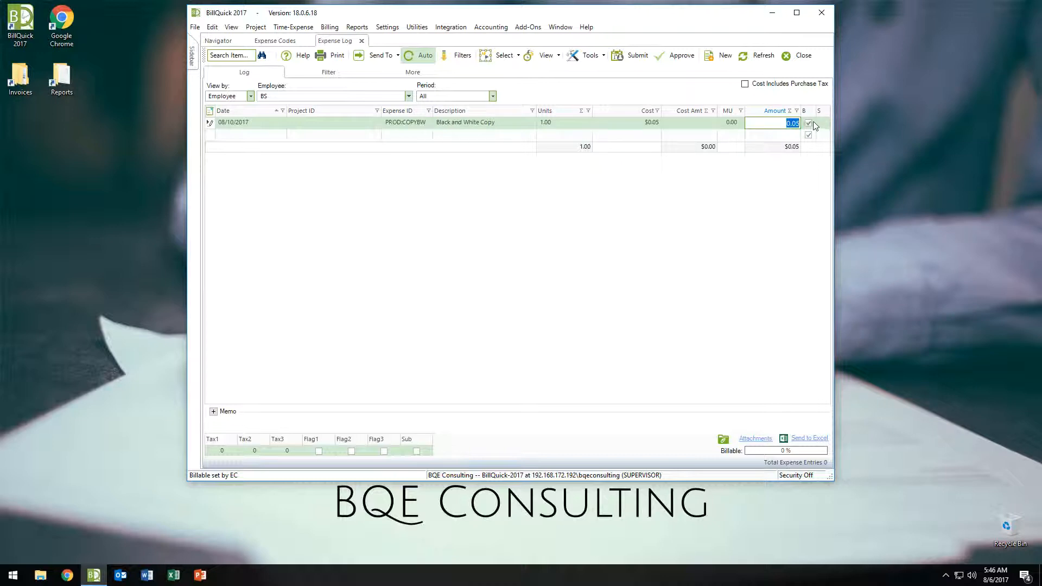
type(".50")
left_click(738, 125)
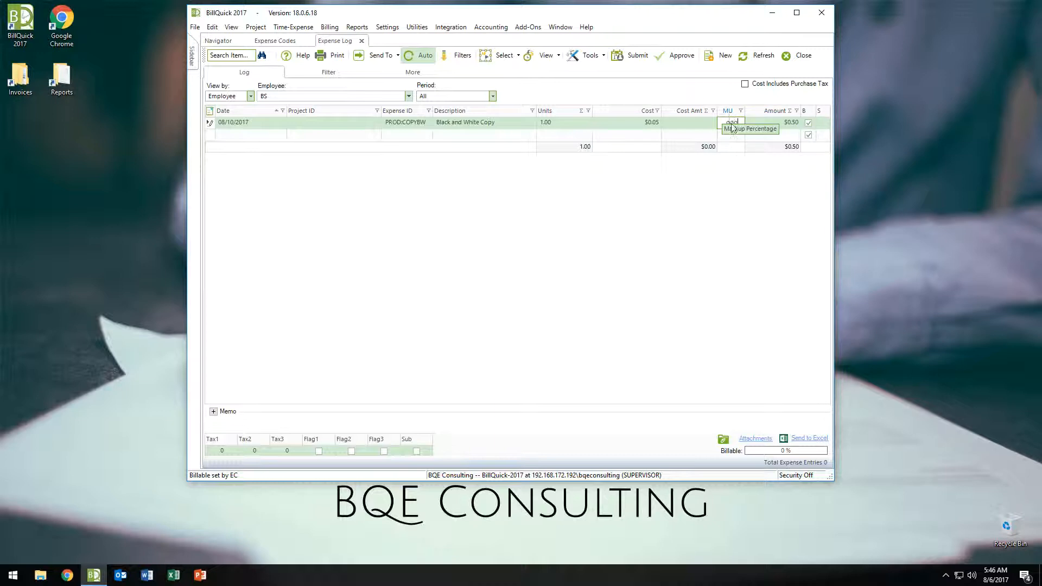
double_click(746, 124)
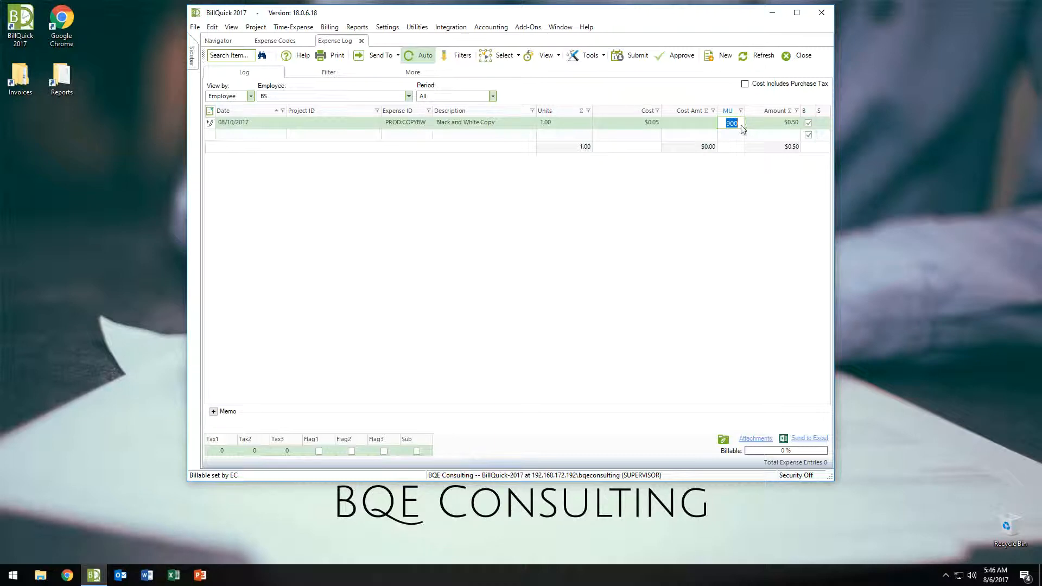
left_click(739, 124)
double_click(718, 124)
Return to the expense codes list and set the markup of the black and white copy code to 900%.
left_click(275, 41)
left_click(686, 121)
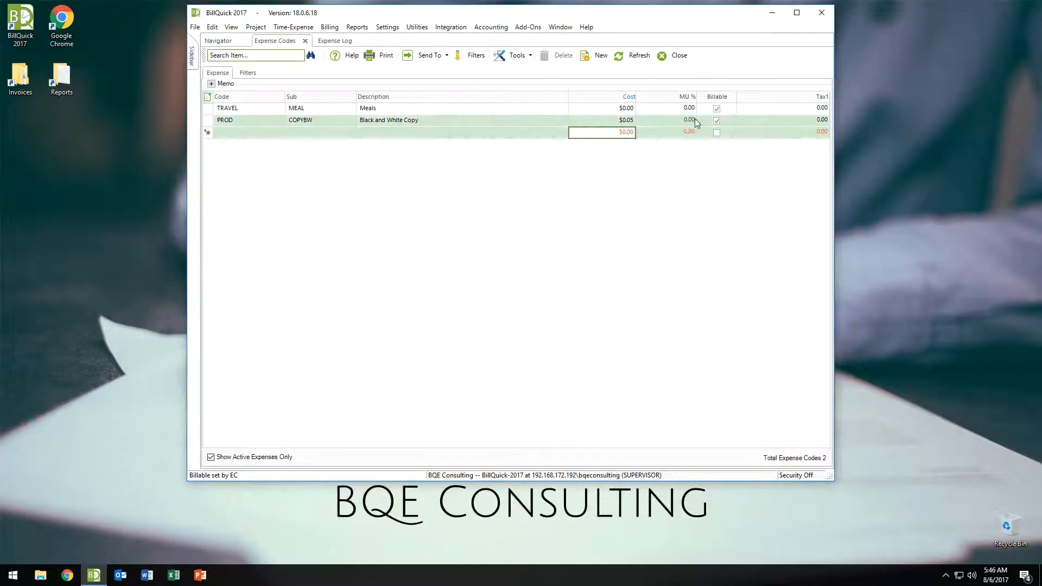
left_click_drag(681, 121, 707, 123)
type("900")
left_click(662, 133)
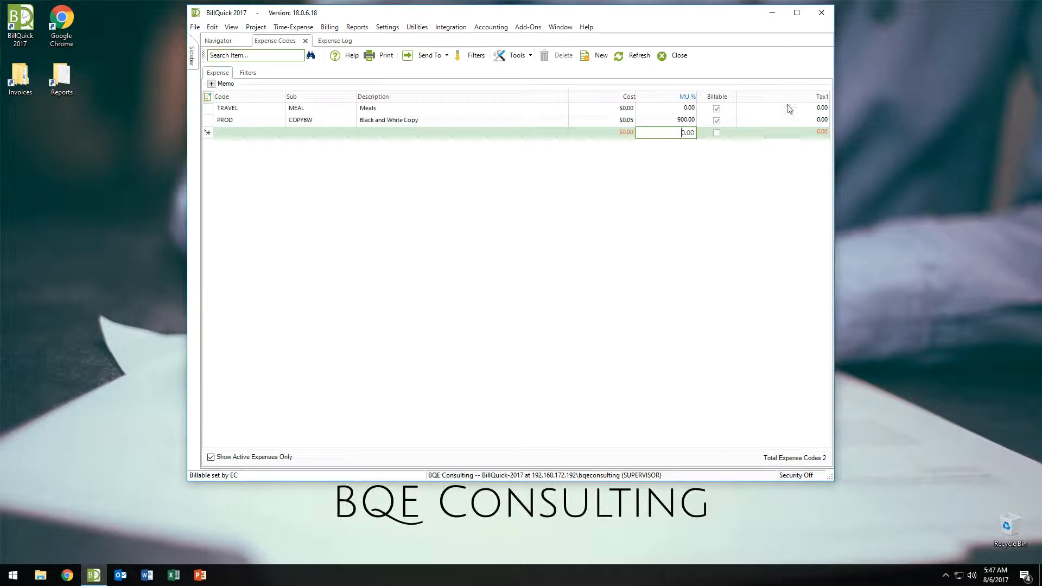
Check the Tax1 values of the Meals and Black and White Copy codes, ending in the blank new row.
left_click(814, 110)
left_click(797, 121)
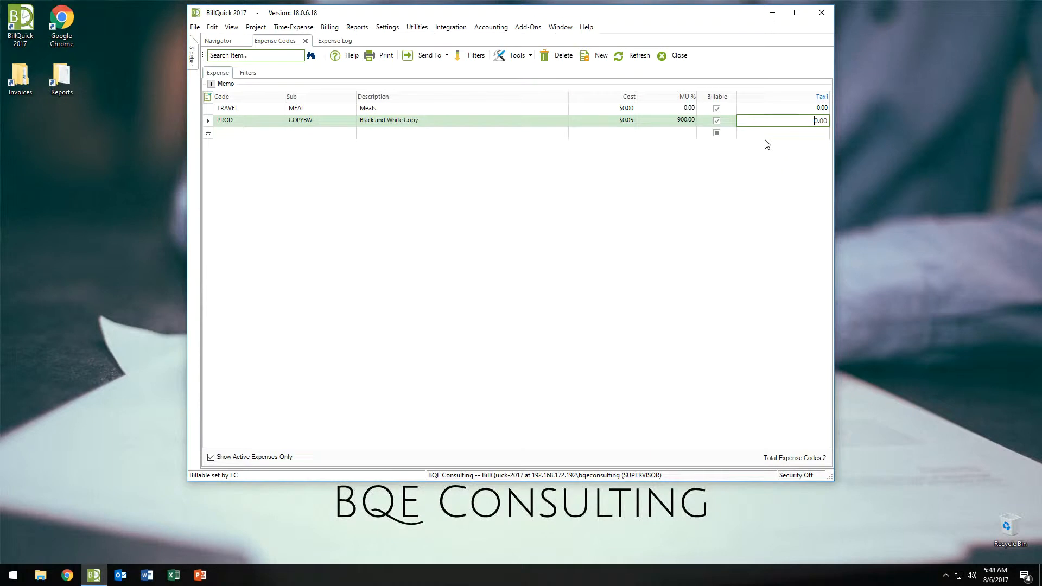
left_click(267, 133)
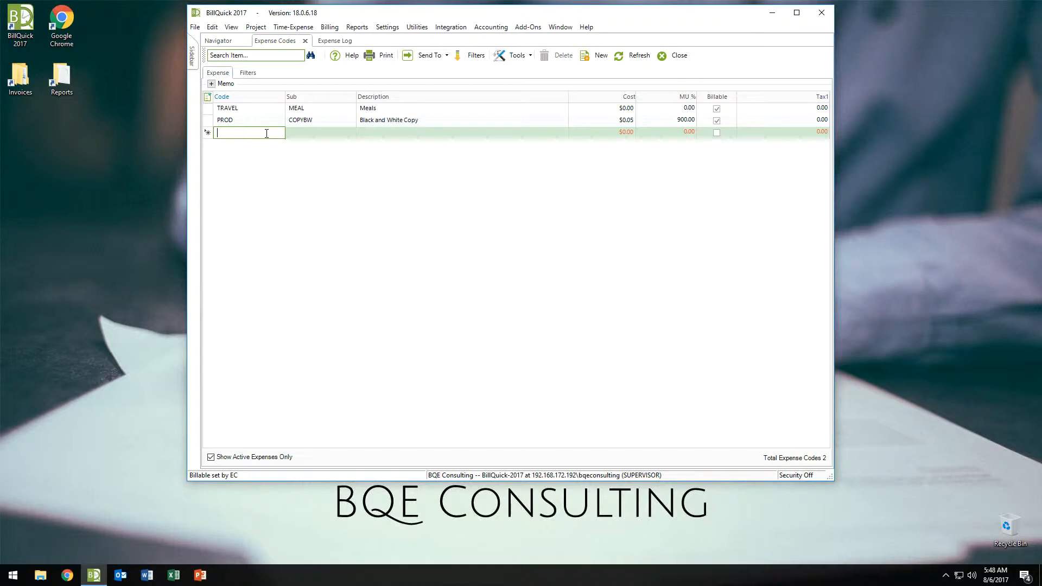